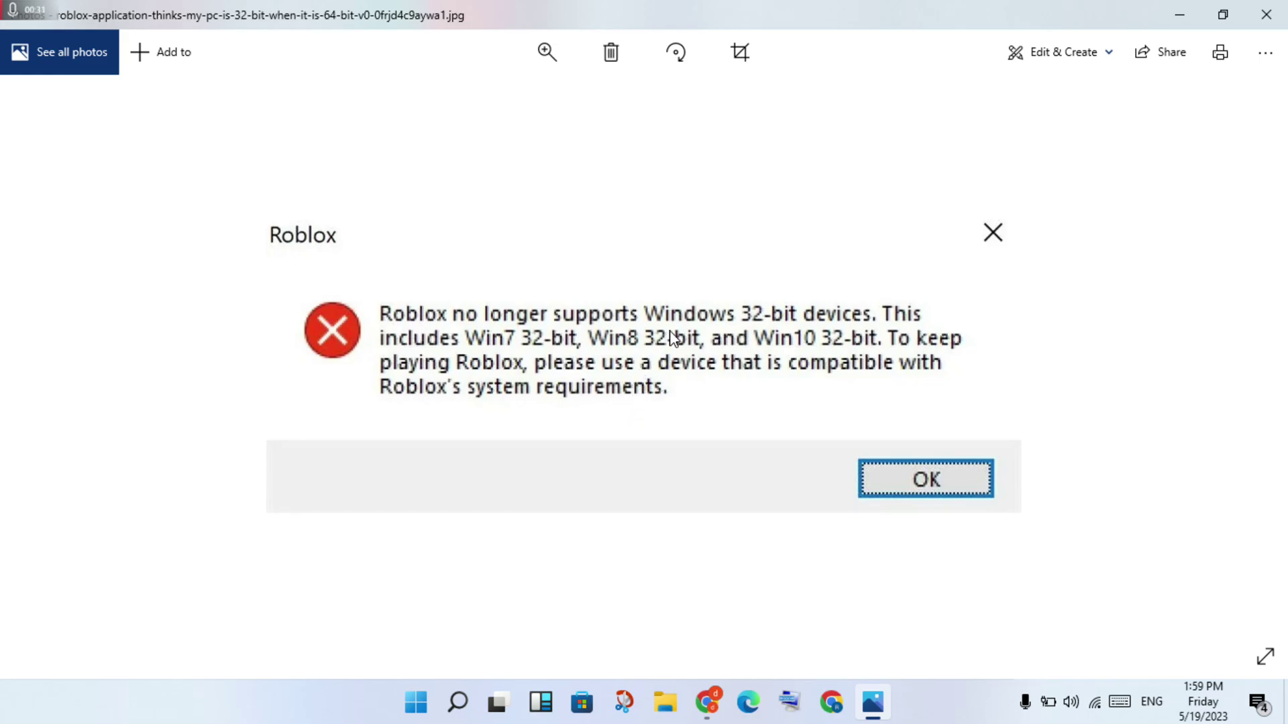
Close the Roblox 32-bit error screenshot in Photos
{"action": "left_click", "coordinate": [1266, 14]}
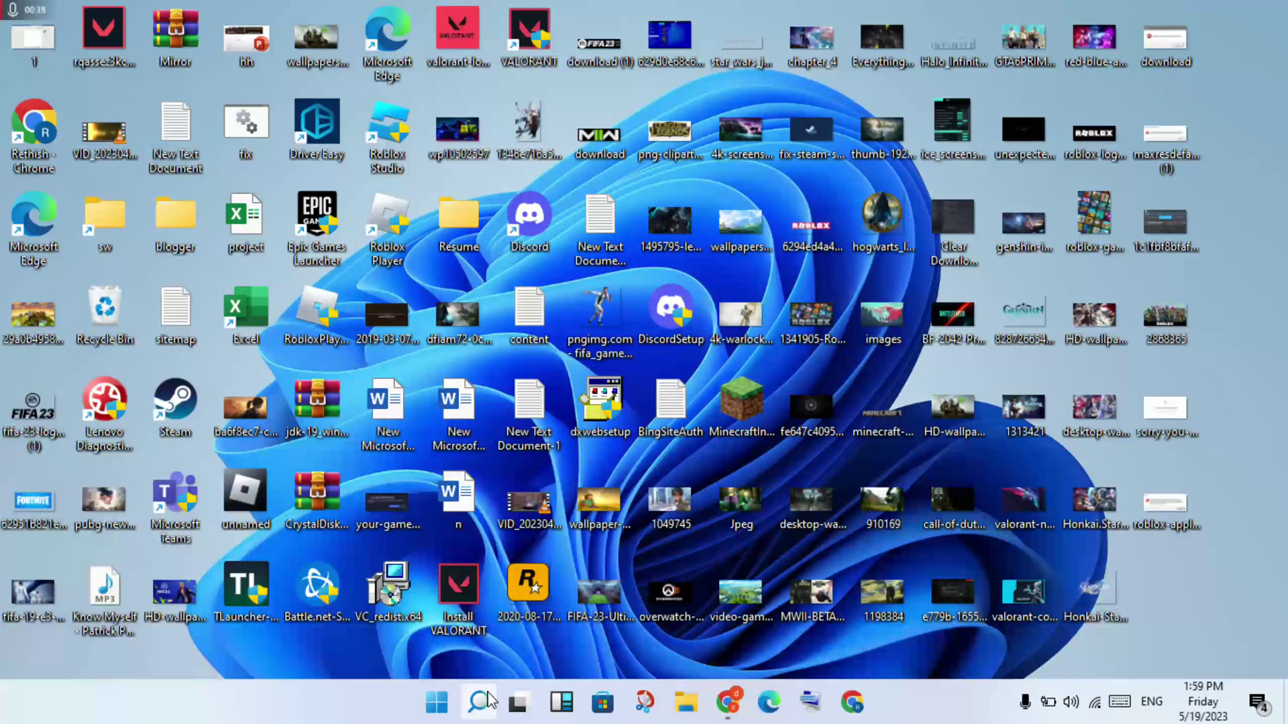
Search Windows for 'settings' and launch the Settings app
{"action": "left_click", "coordinate": [491, 701]}
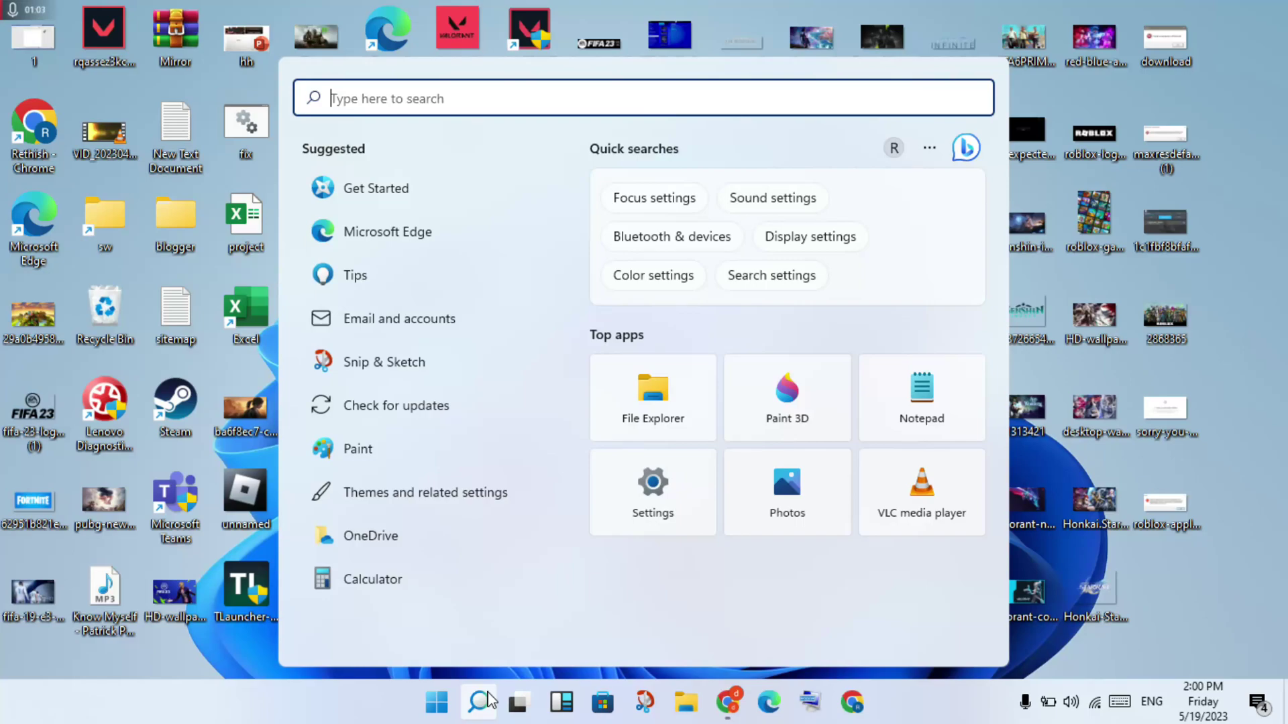
{"action": "type", "text": "settin"}
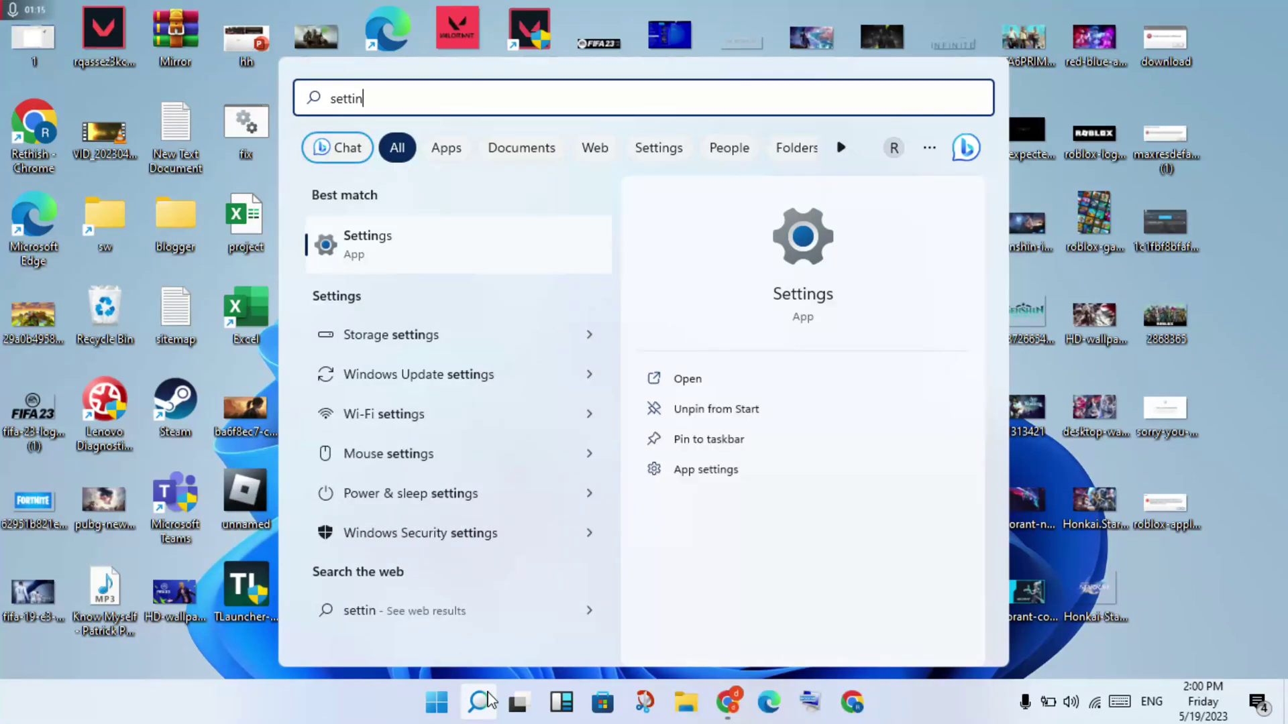
{"action": "type", "text": "gs"}
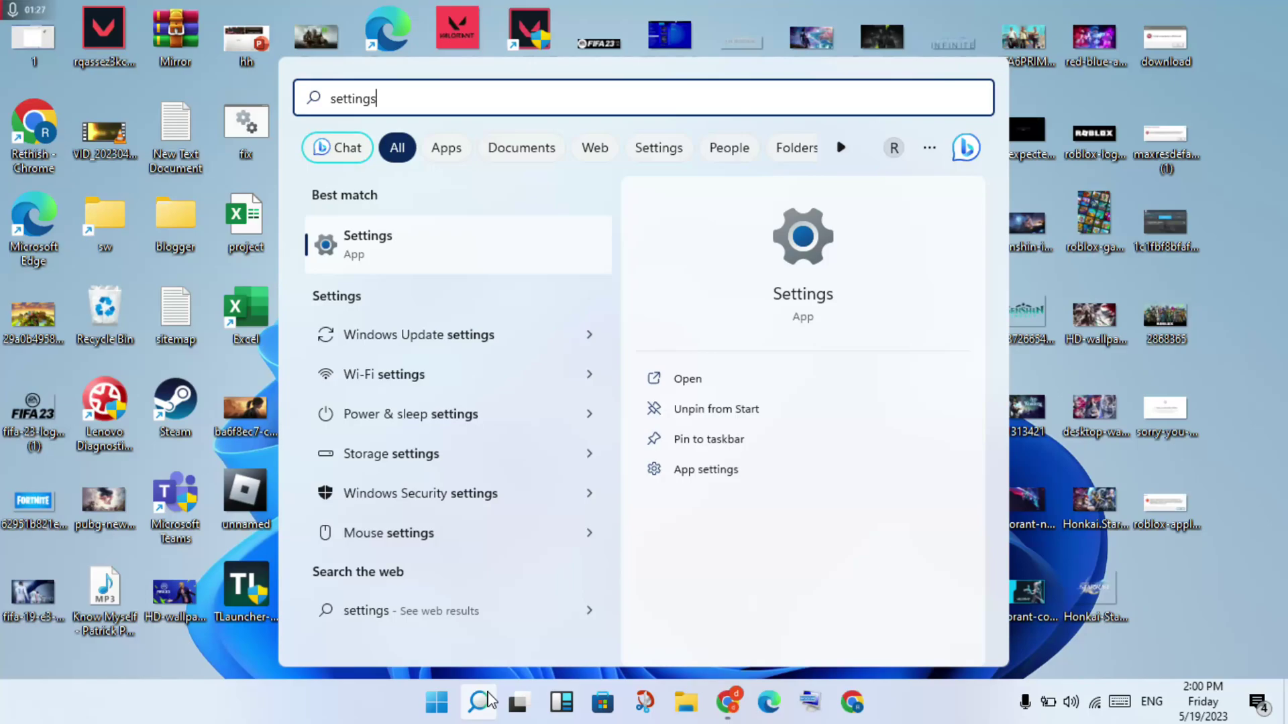
{"action": "key", "text": "Return"}
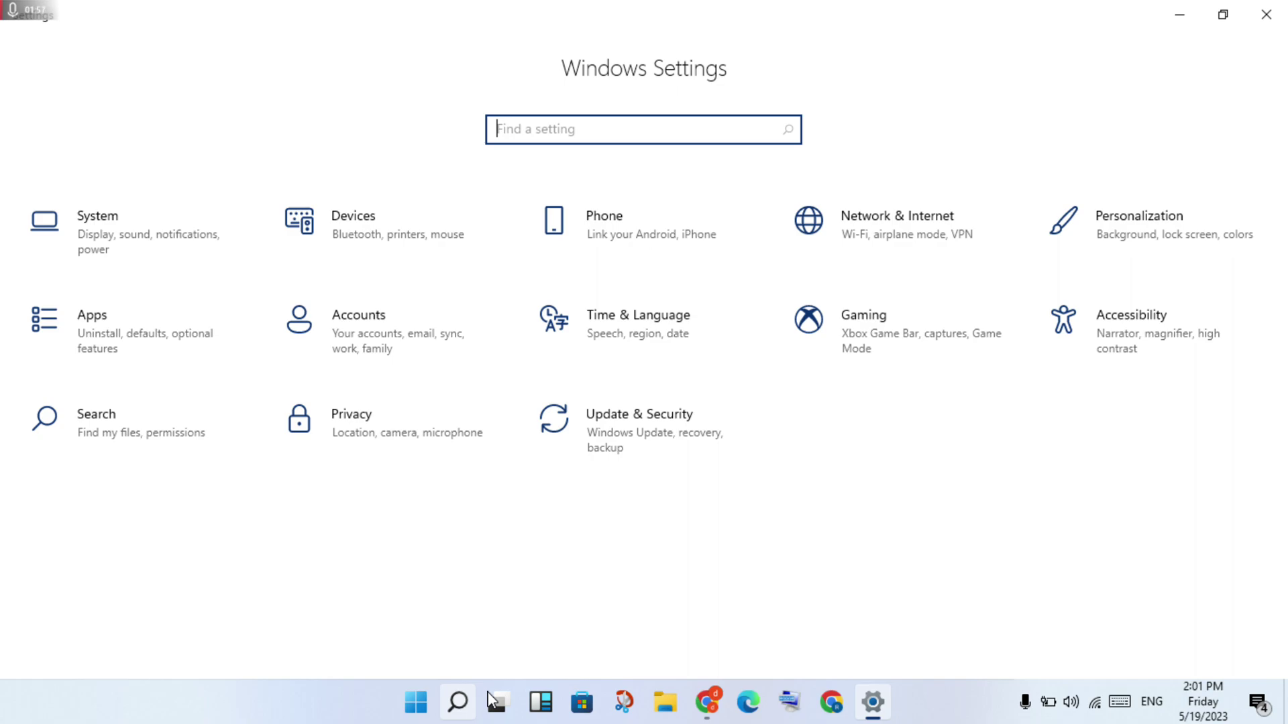
Check Windows Update under Update & Security, then close Settings
{"action": "left_click", "coordinate": [611, 448]}
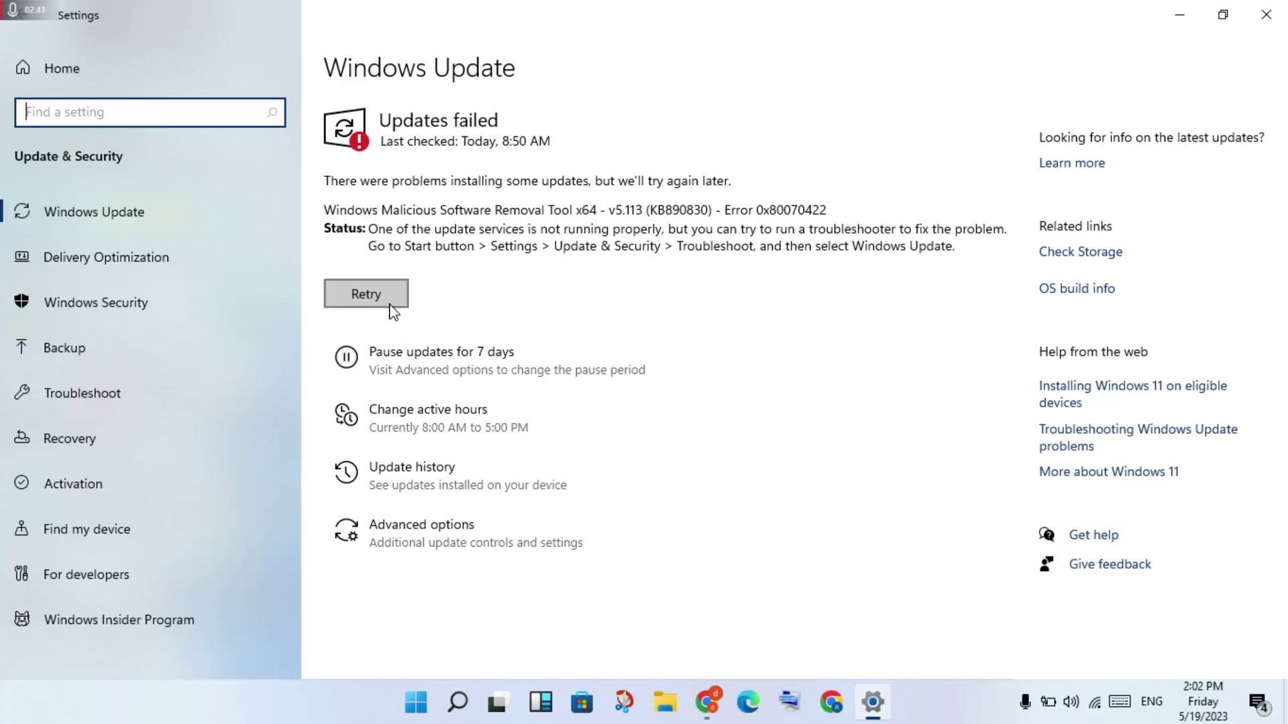
{"action": "left_click", "coordinate": [1265, 15]}
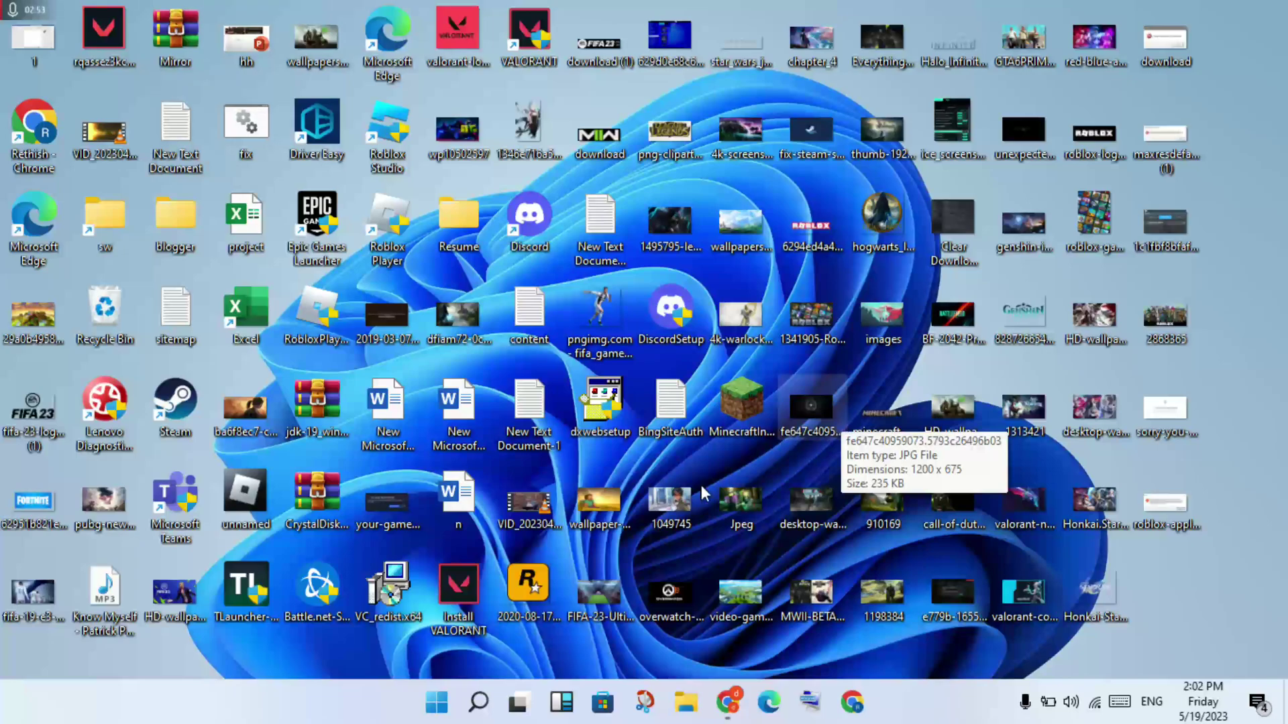
Search for 'windows sec' and launch the Windows Security app
{"action": "left_click", "coordinate": [480, 702]}
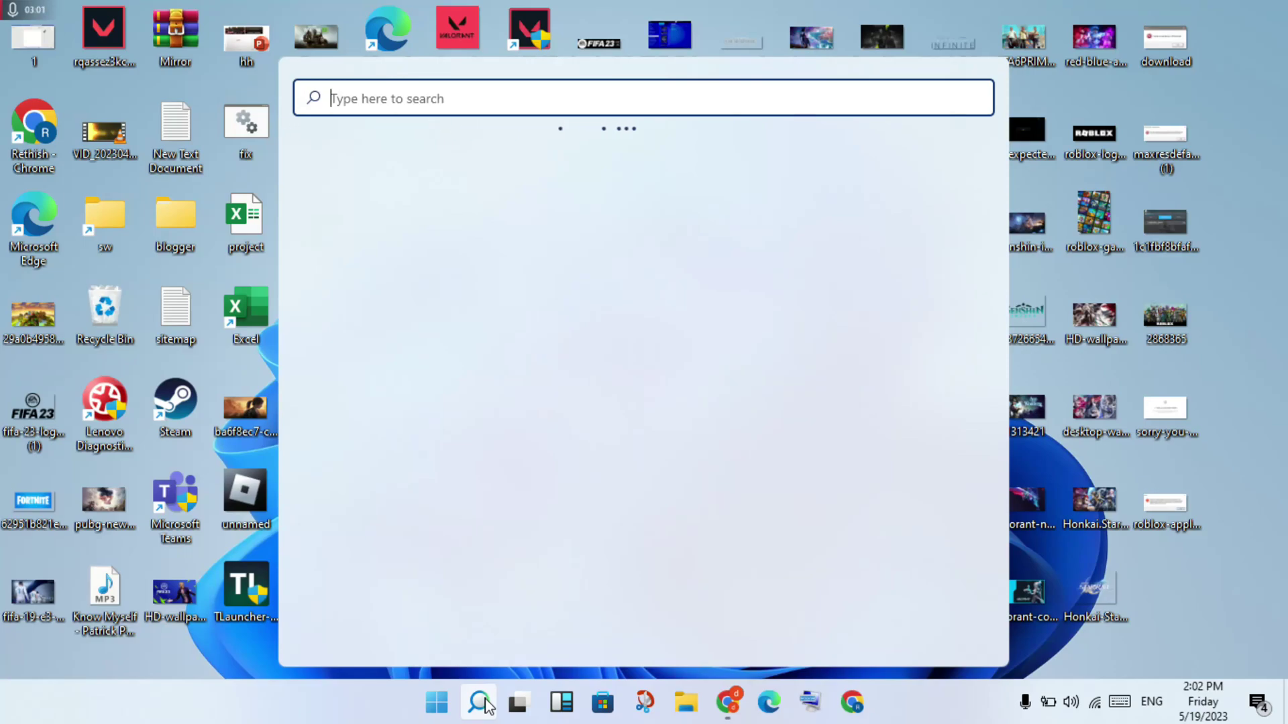
{"action": "type", "text": "in"}
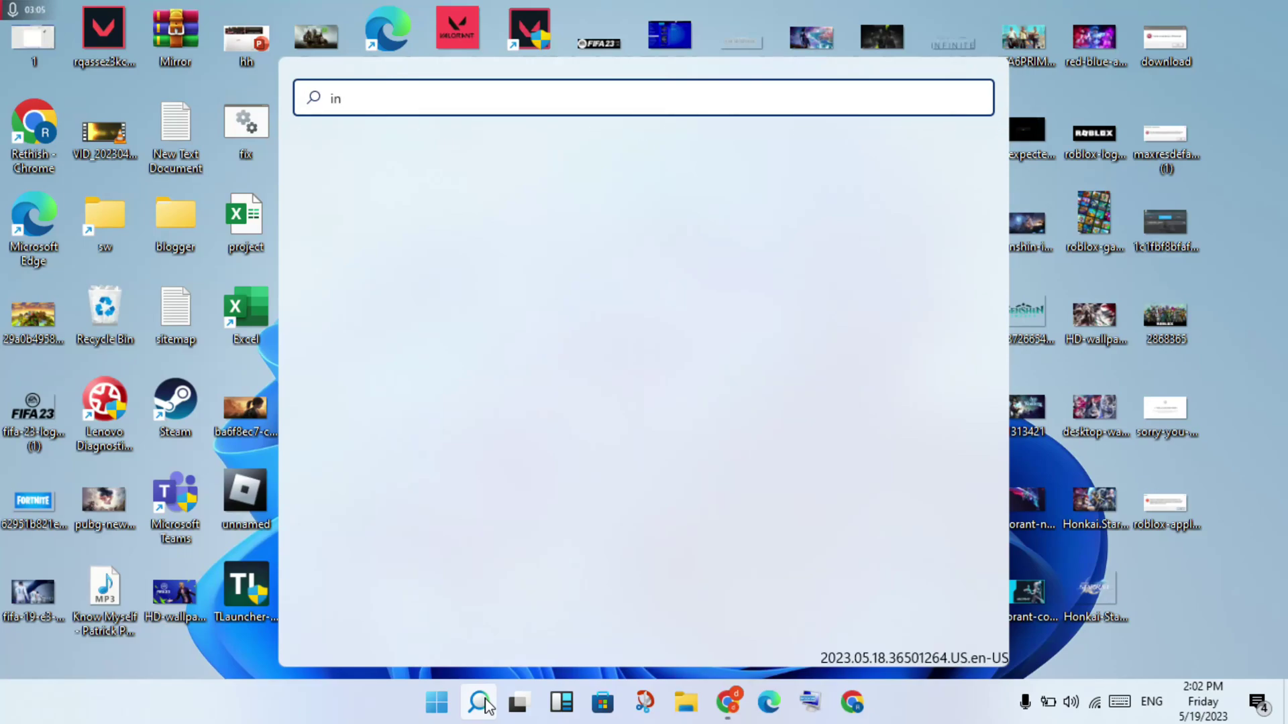
{"action": "key", "text": "BackSpace"}
{"action": "key", "text": "BackSpace"}
{"action": "type", "text": "windows "}
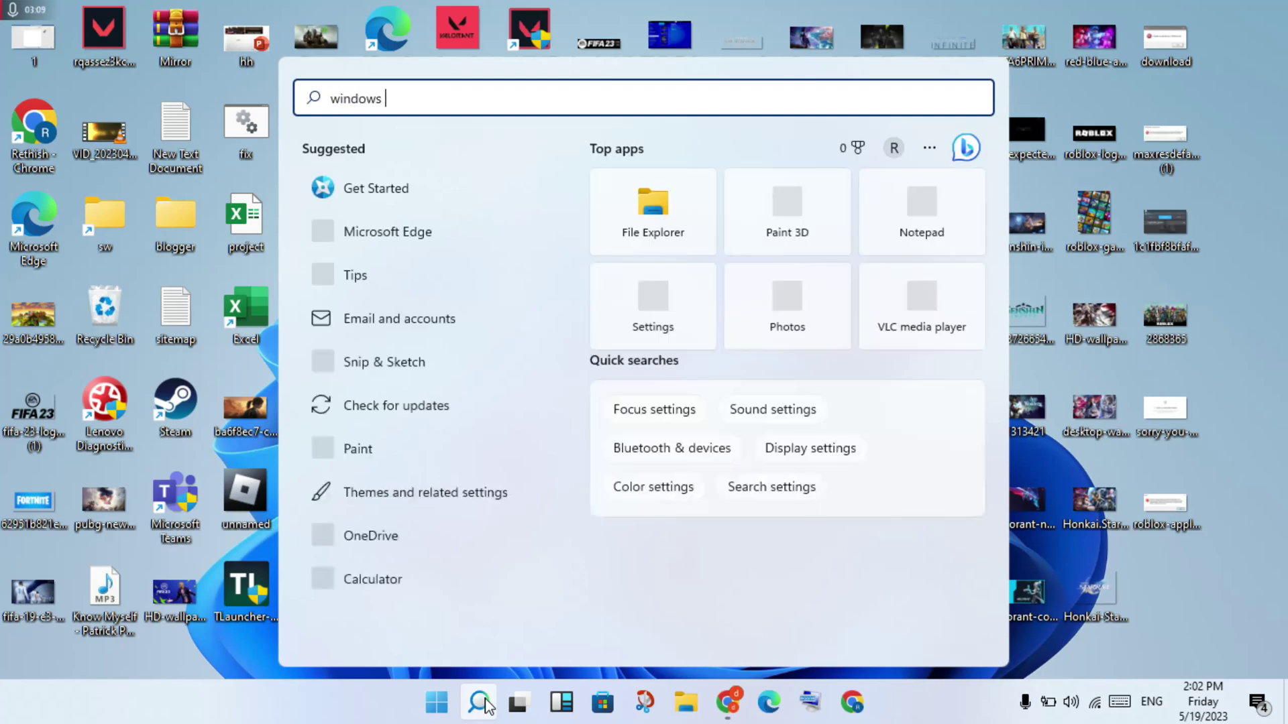
{"action": "type", "text": "sec"}
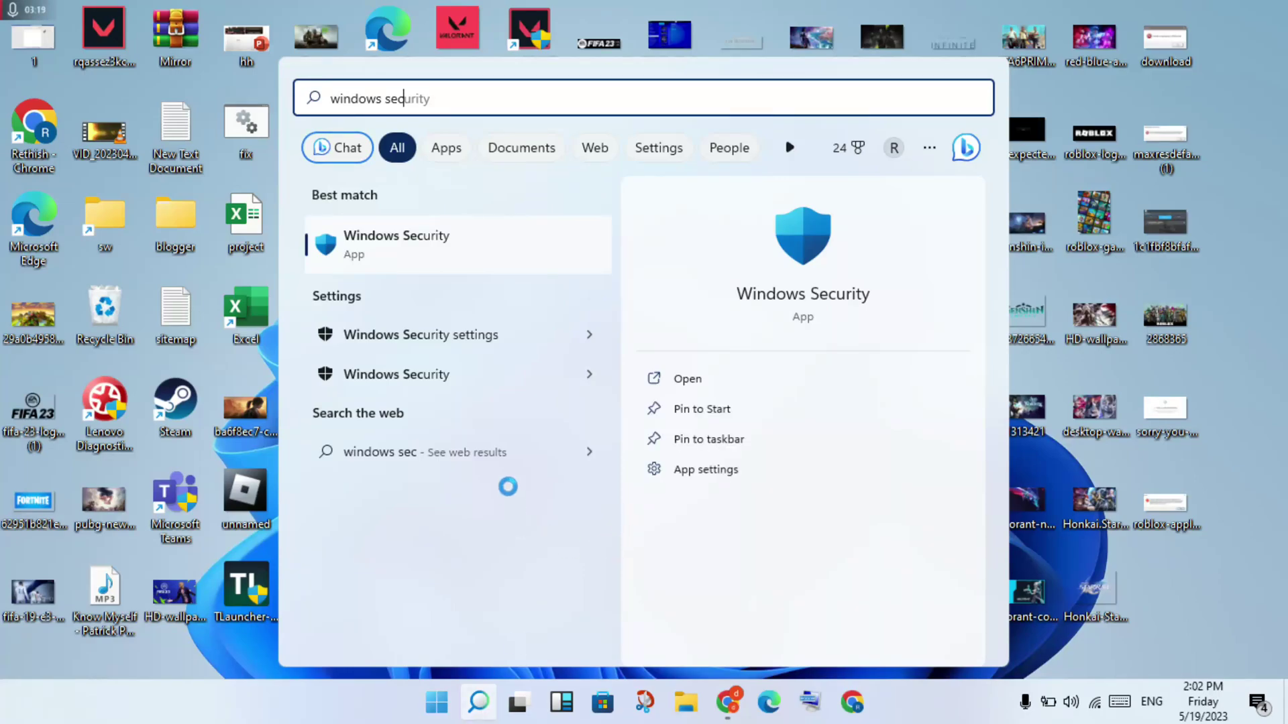
{"action": "left_click", "coordinate": [686, 382]}
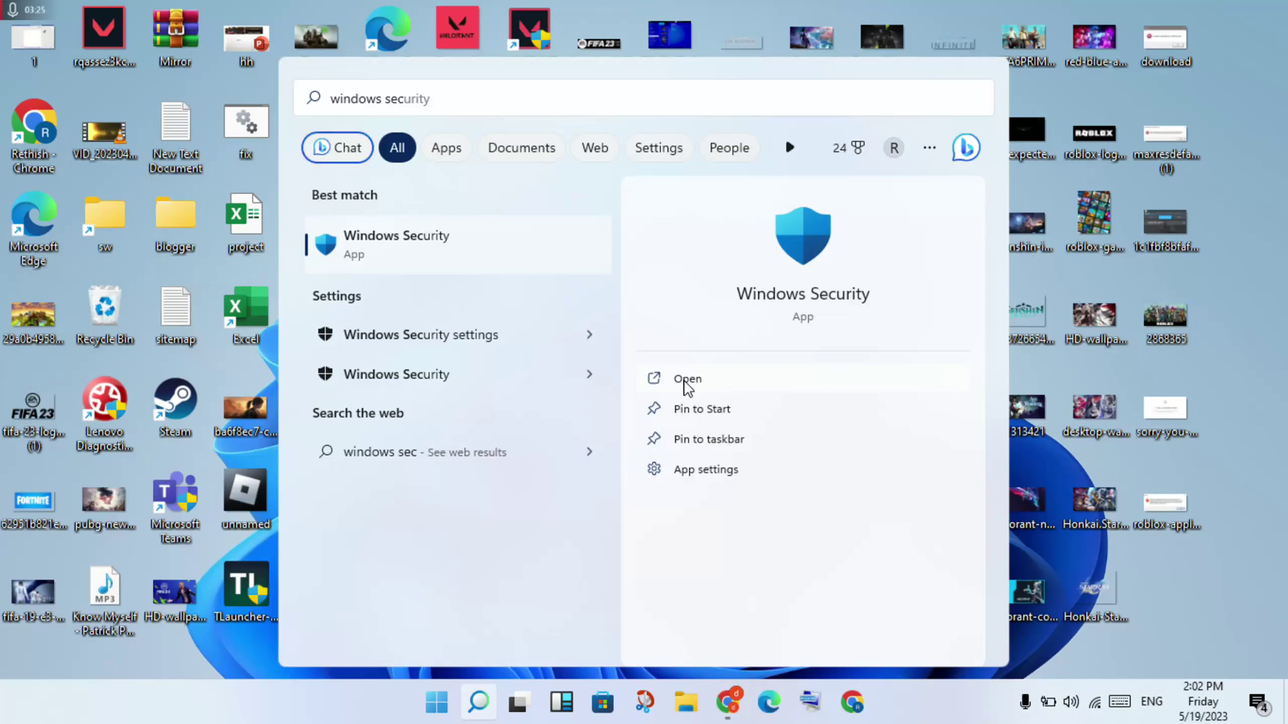
{"action": "left_click", "coordinate": [685, 380]}
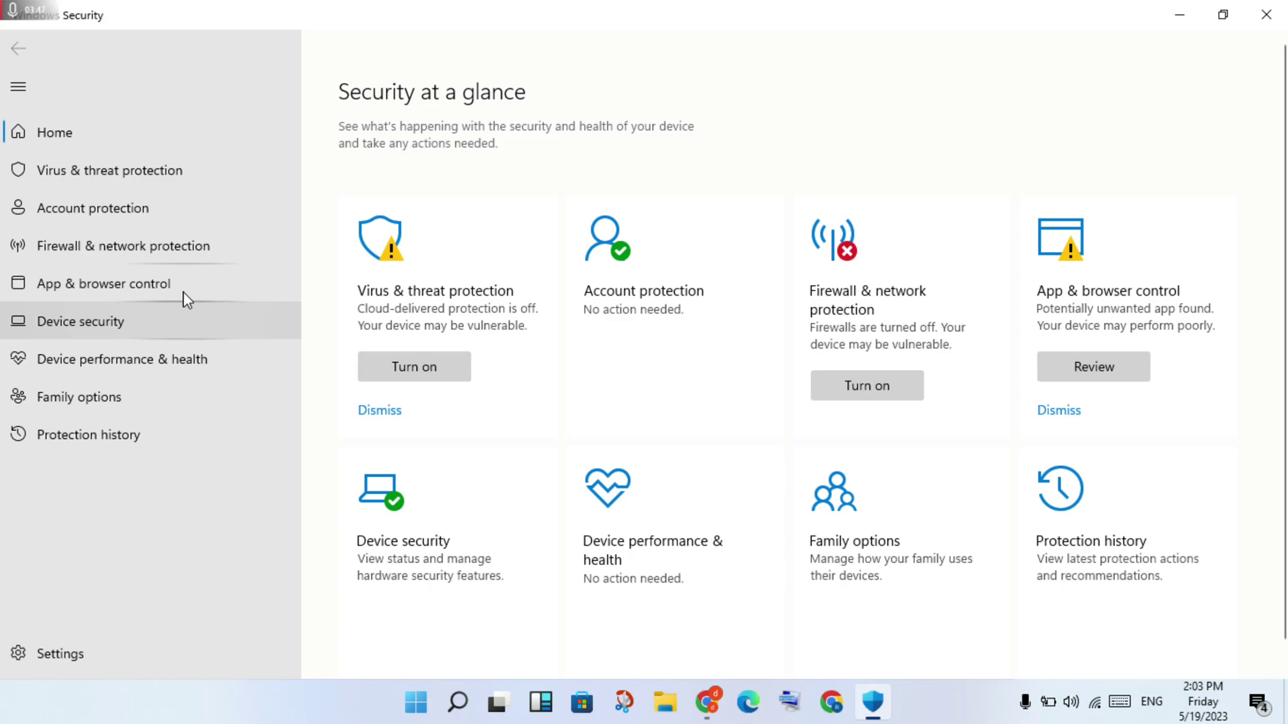
Switch Real-time protection off, then go to Firewall & network protection, approving the admin prompt
{"action": "left_click", "coordinate": [158, 182]}
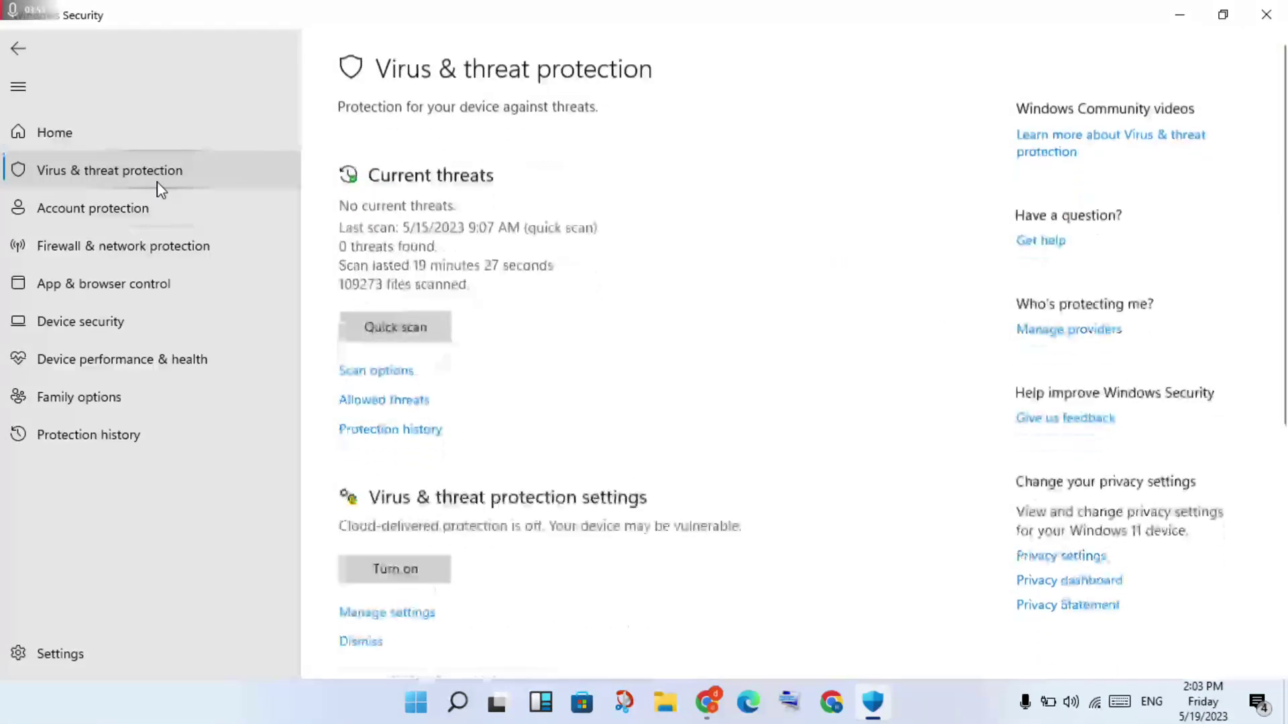
{"action": "scroll", "coordinate": [469, 328], "scroll_direction": "down", "scroll_amount": 3}
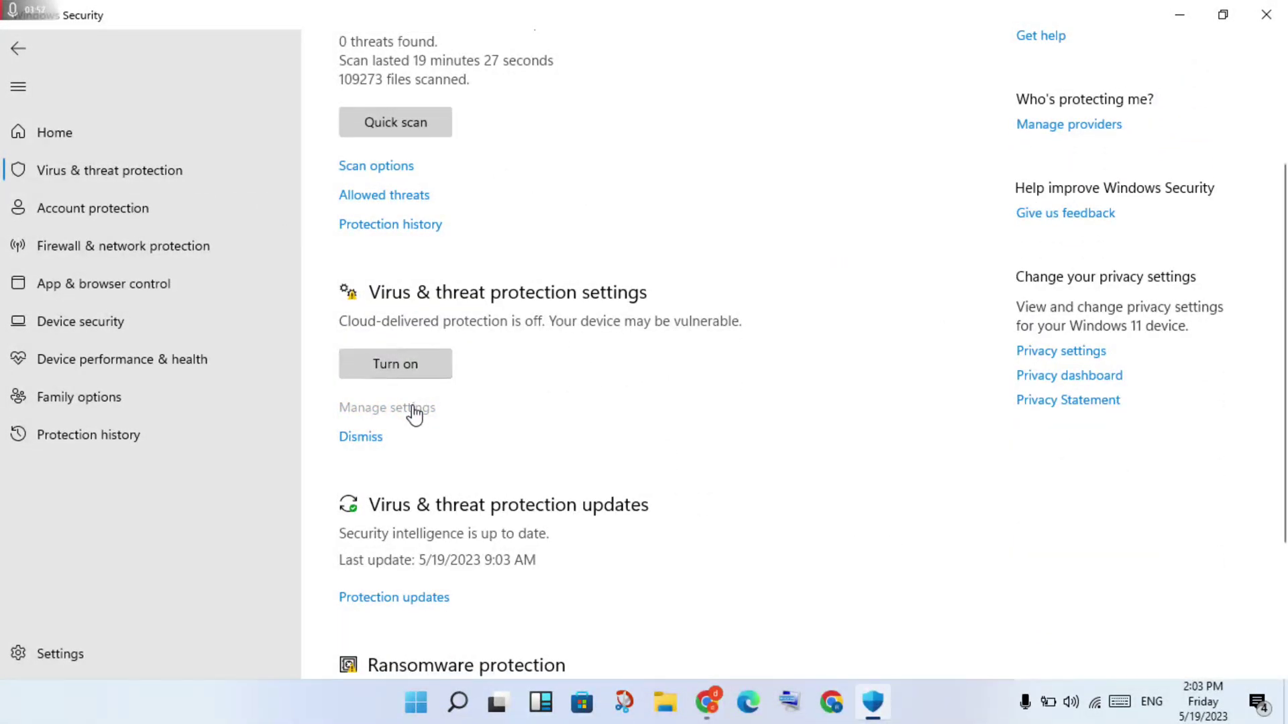
{"action": "scroll", "coordinate": [414, 415], "scroll_direction": "up", "scroll_amount": 3}
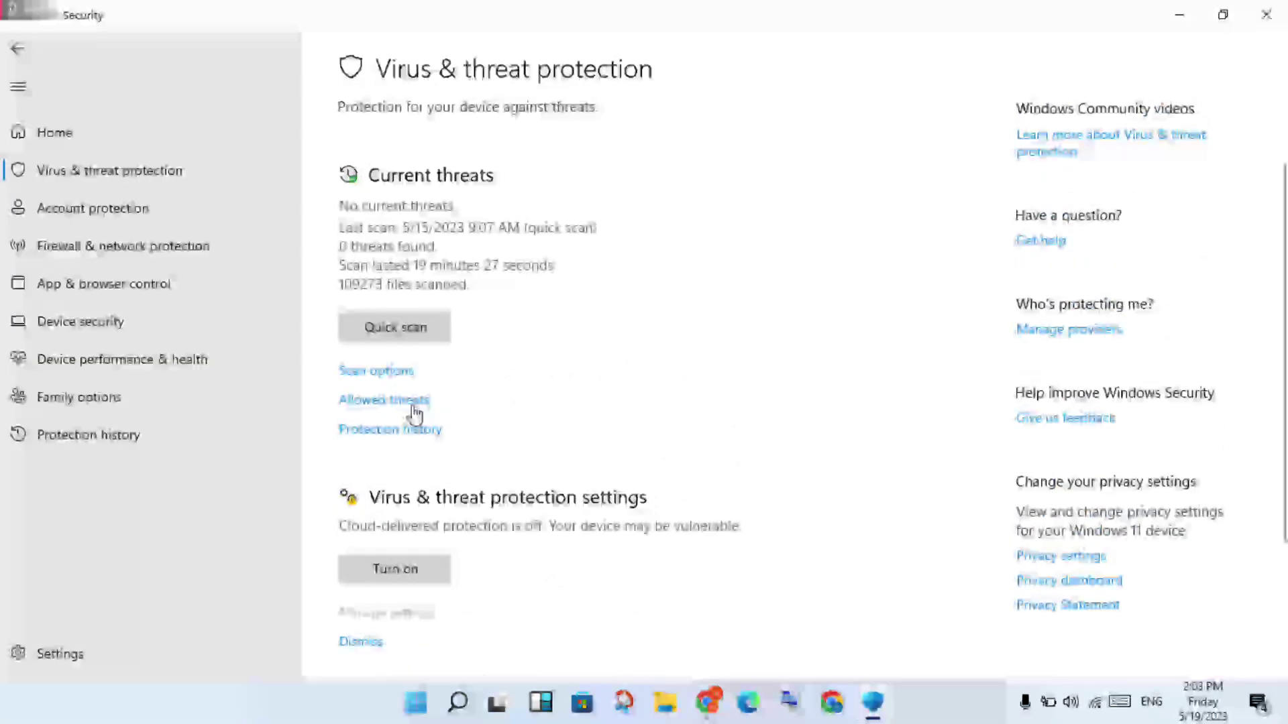
{"action": "scroll", "coordinate": [412, 409], "scroll_direction": "down", "scroll_amount": 3}
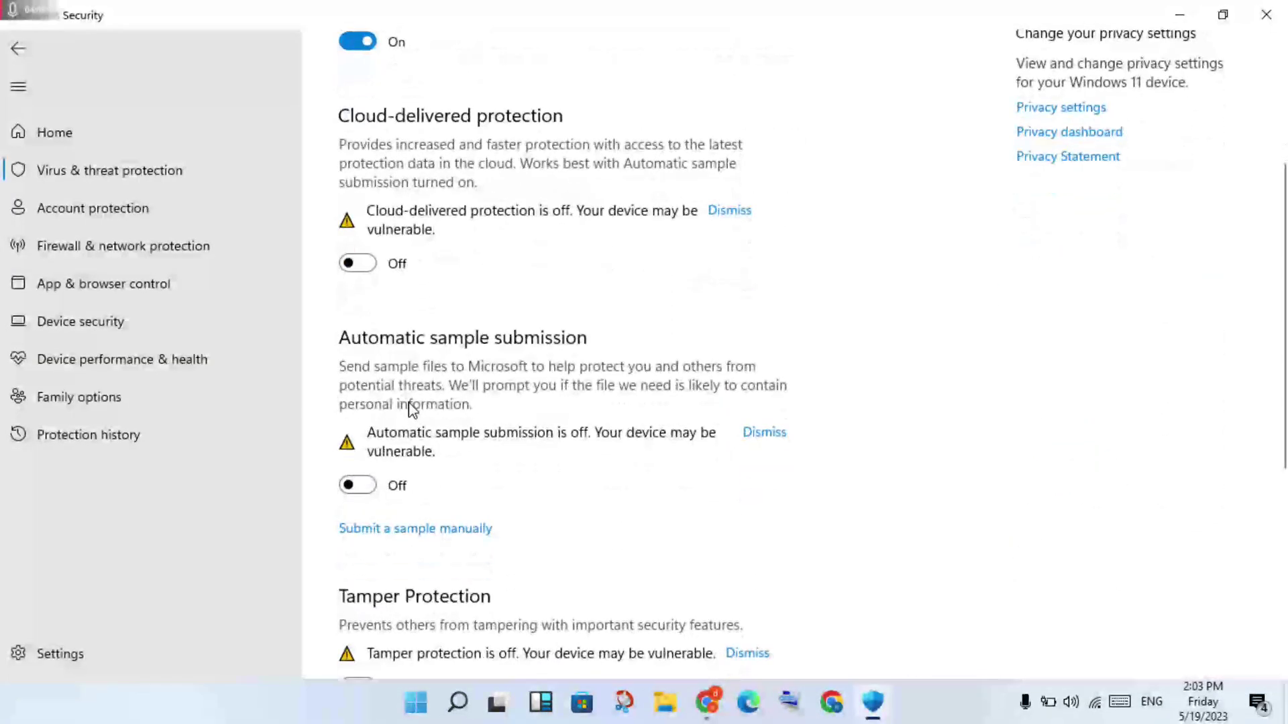
{"action": "scroll", "coordinate": [428, 297], "scroll_direction": "up", "scroll_amount": 3}
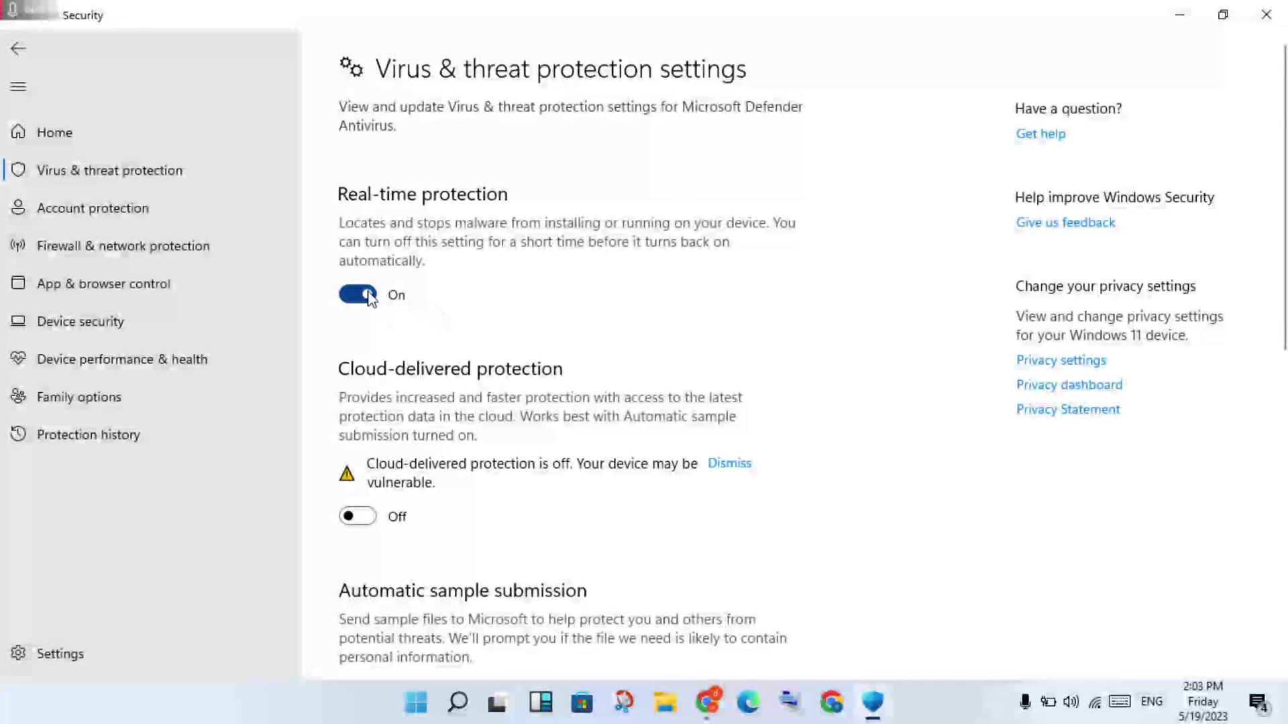
{"action": "left_click", "coordinate": [367, 296]}
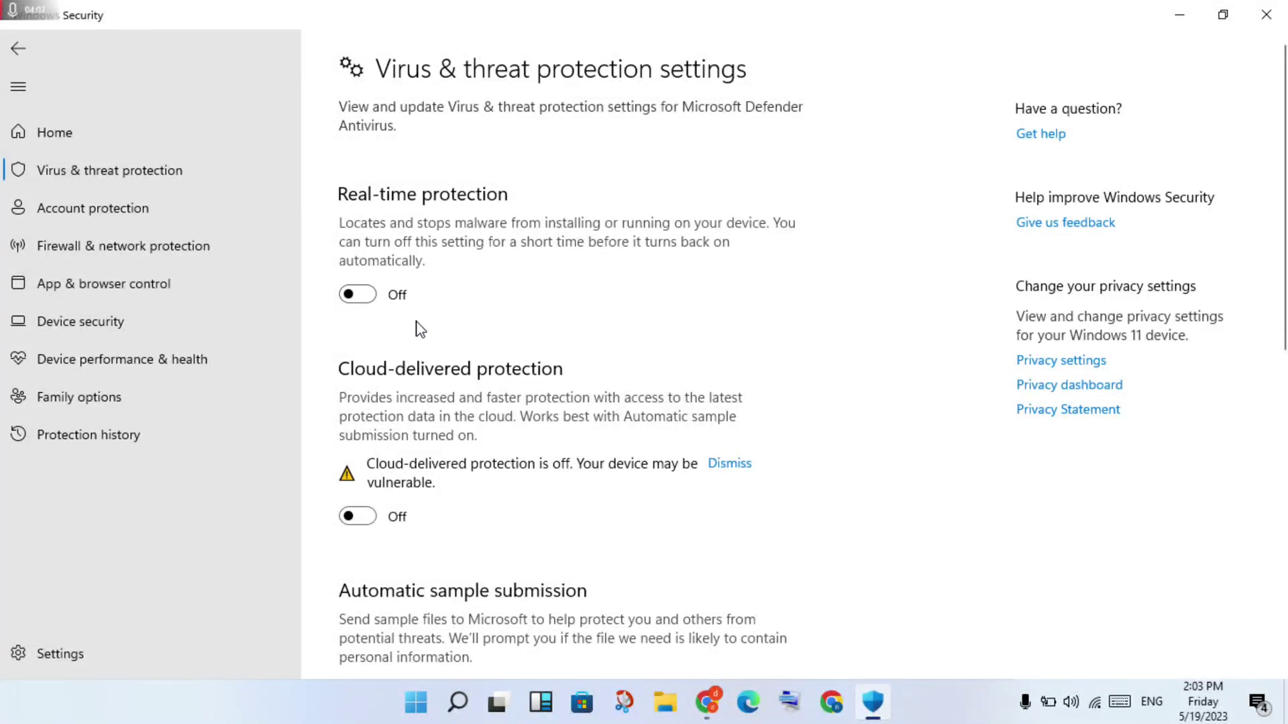
{"action": "left_click", "coordinate": [84, 251]}
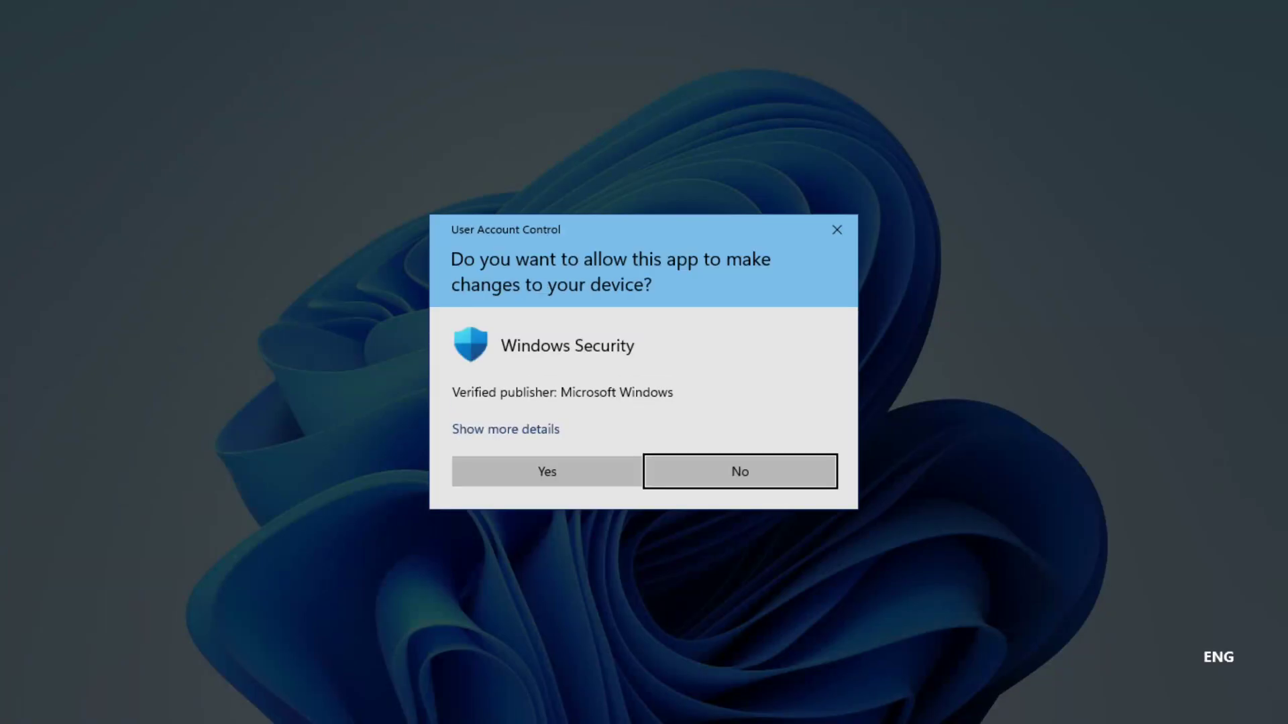
{"action": "left_click", "coordinate": [513, 471]}
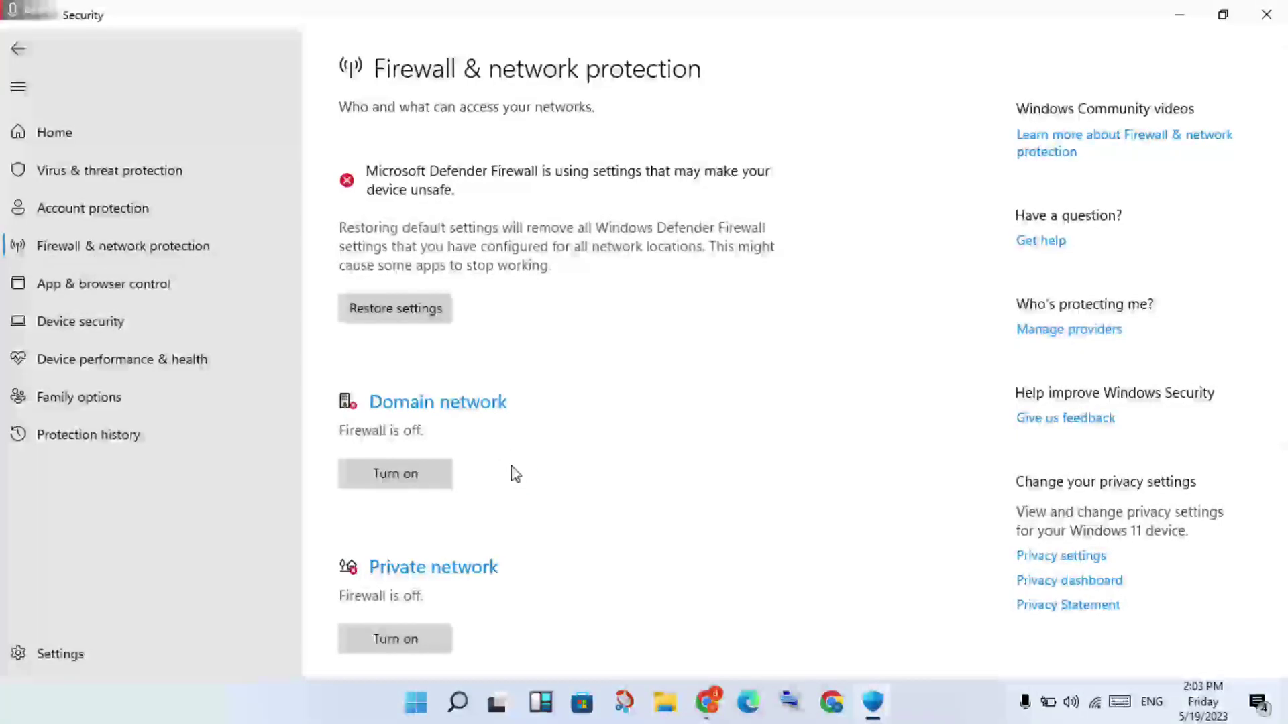
Open 'Allow an app through firewall' from the Firewall & network protection page
{"action": "scroll", "coordinate": [513, 472], "scroll_direction": "down", "scroll_amount": 5}
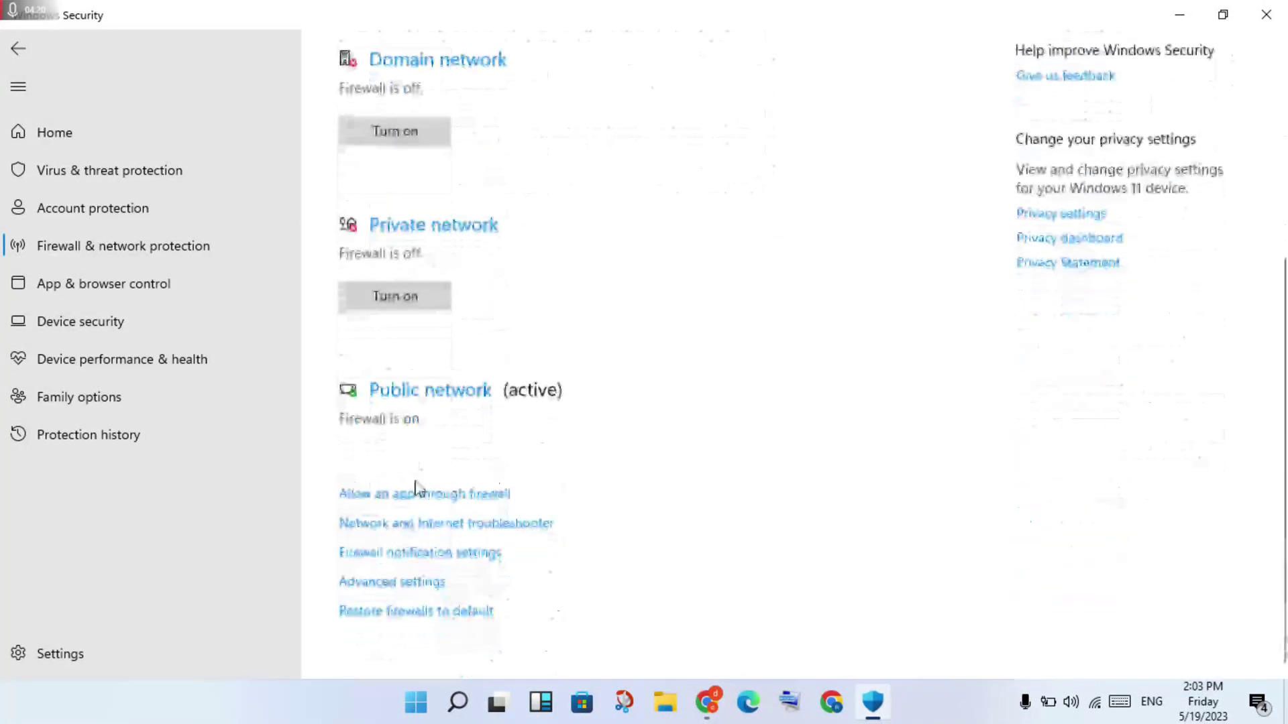
{"action": "left_click", "coordinate": [453, 495]}
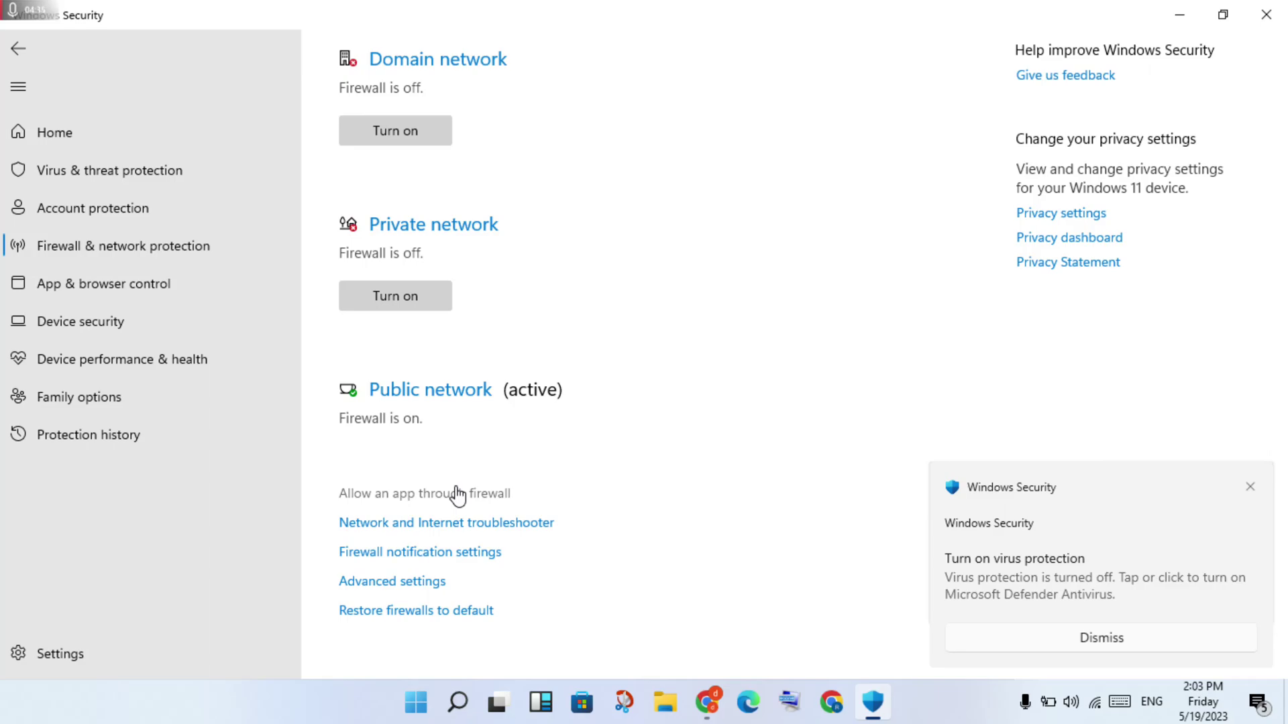
{"action": "left_click", "coordinate": [458, 493]}
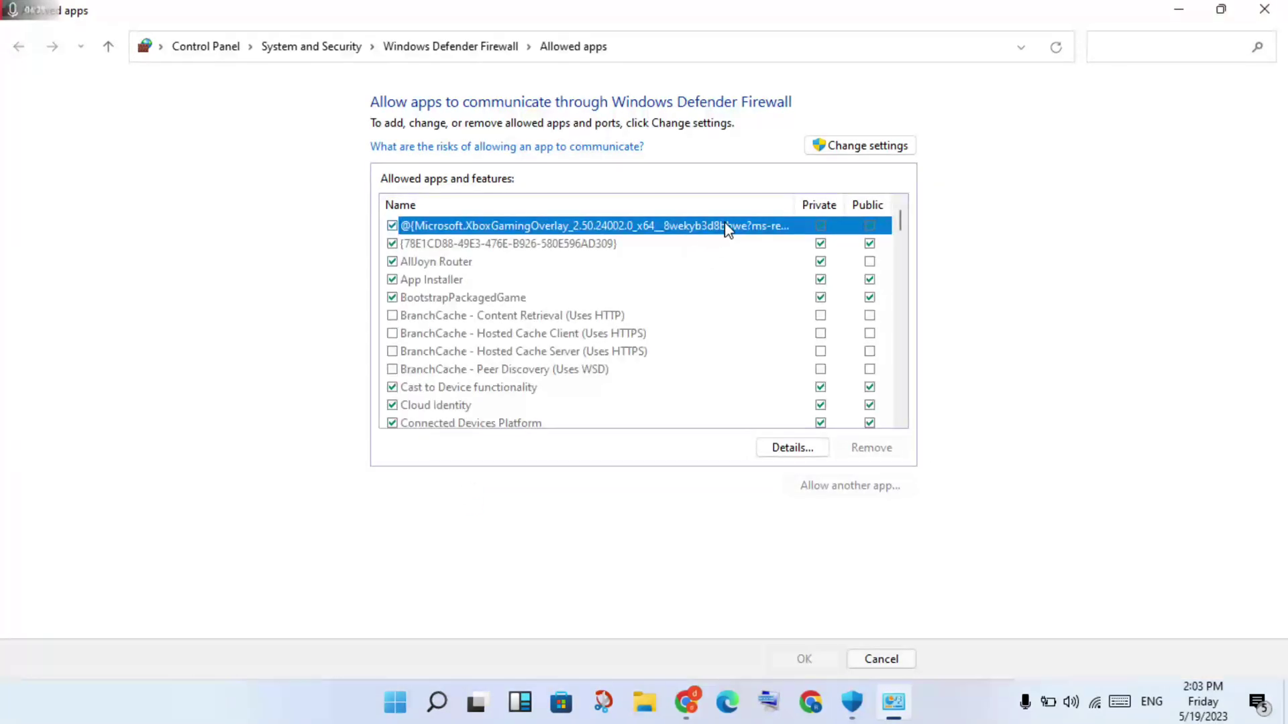
Unlock the allowed apps list, allow Roblox on Private and Public networks, and confirm with OK
{"action": "left_click", "coordinate": [825, 153]}
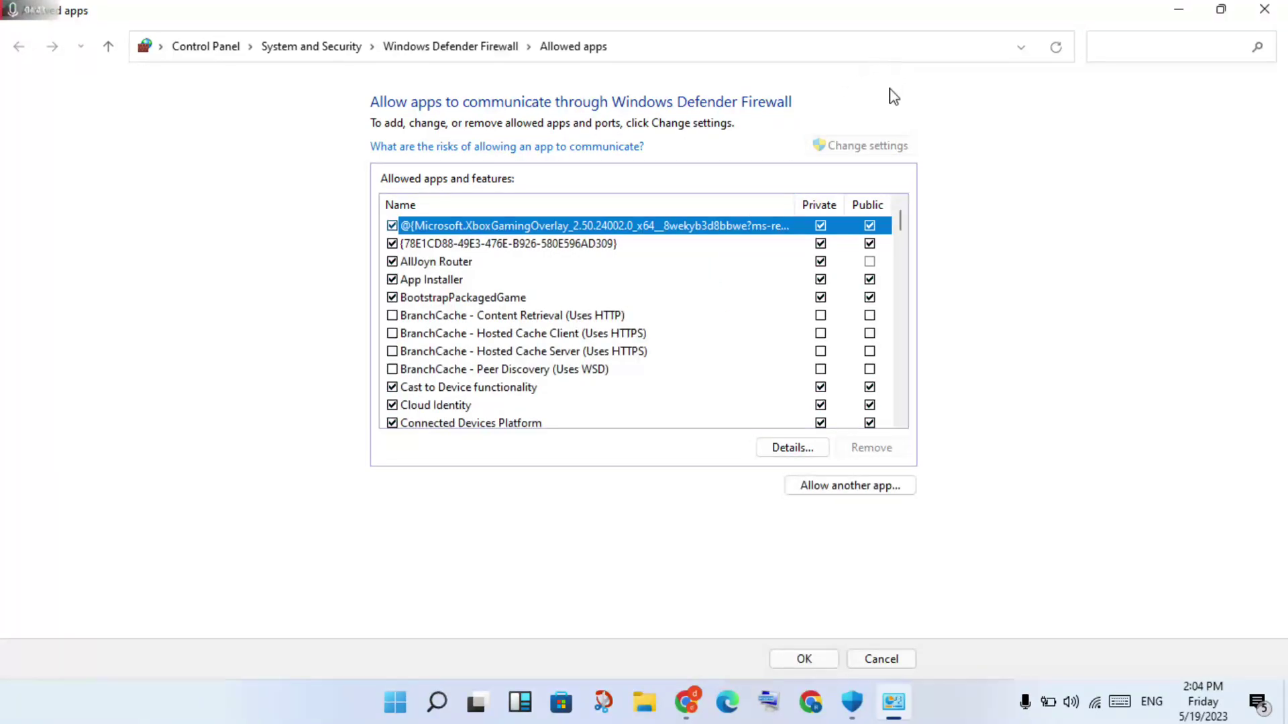
{"action": "scroll", "coordinate": [664, 365], "scroll_direction": "down", "scroll_amount": 15}
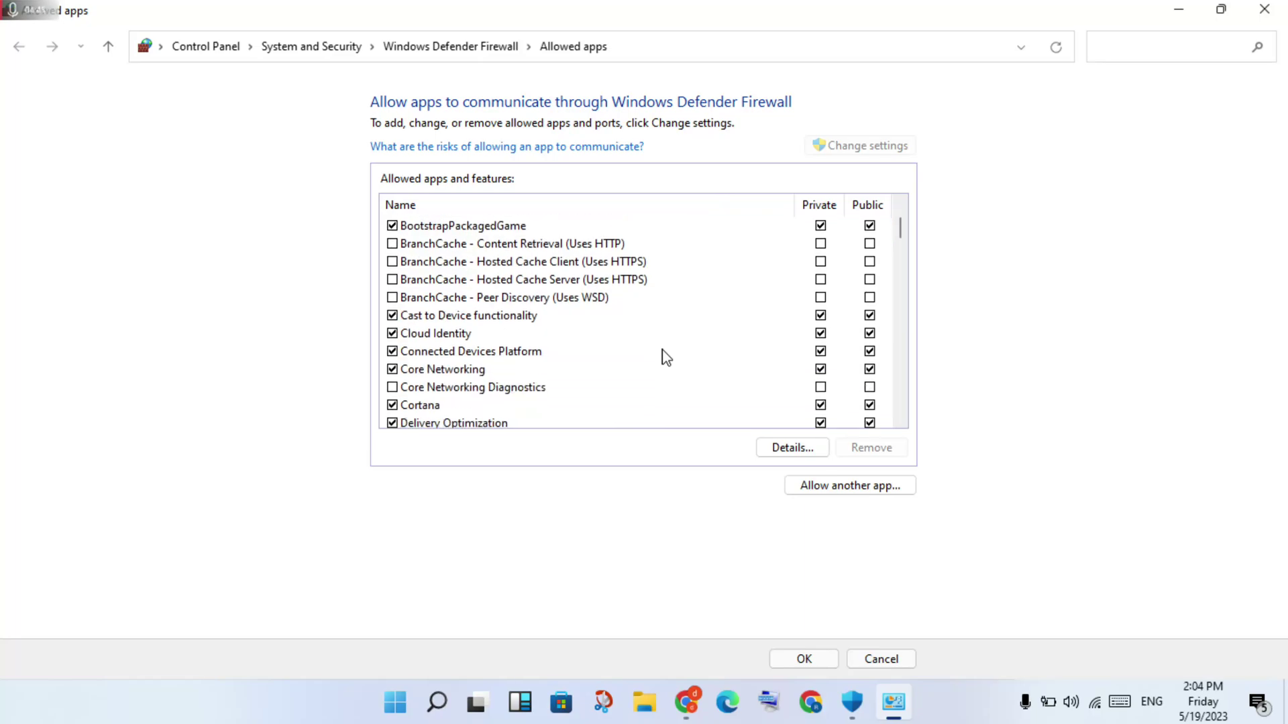
{"action": "scroll", "coordinate": [664, 364], "scroll_direction": "down", "scroll_amount": 1}
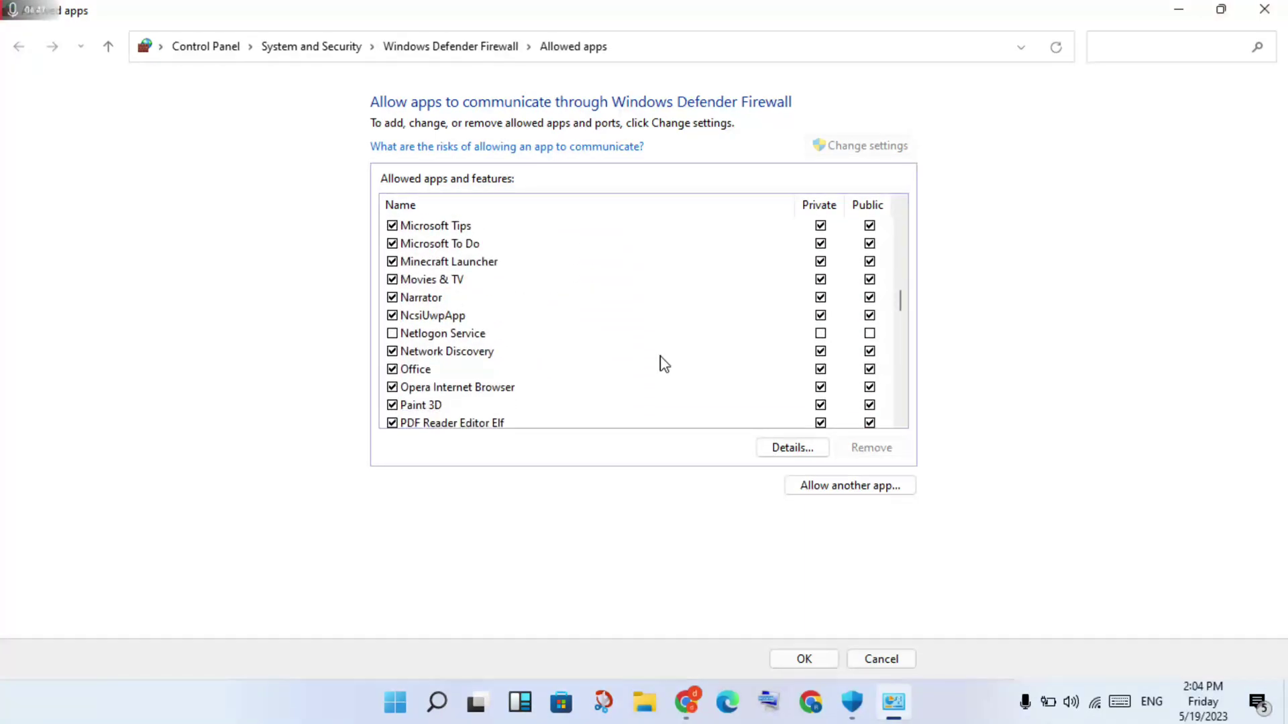
{"action": "scroll", "coordinate": [664, 364], "scroll_direction": "down", "scroll_amount": 1}
{"action": "scroll", "coordinate": [664, 364], "scroll_direction": "down", "scroll_amount": 1}
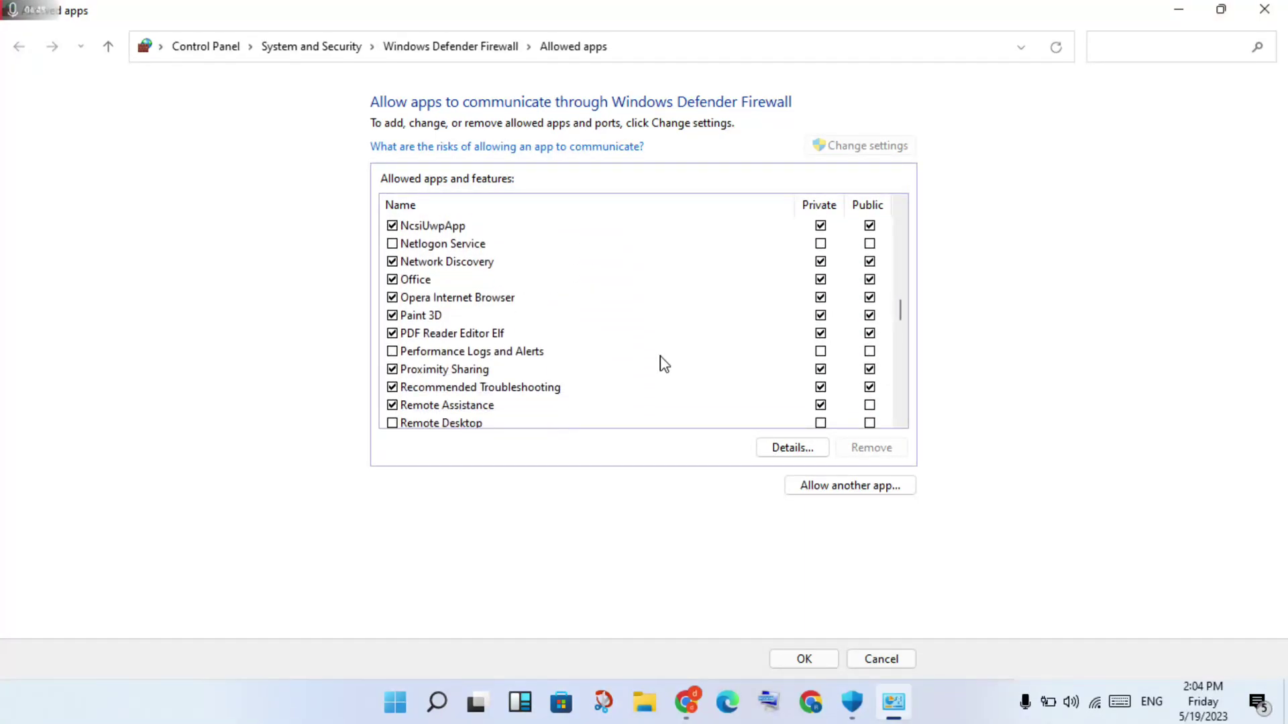
{"action": "scroll", "coordinate": [664, 364], "scroll_direction": "down", "scroll_amount": 1}
{"action": "scroll", "coordinate": [664, 364], "scroll_direction": "down", "scroll_amount": 1}
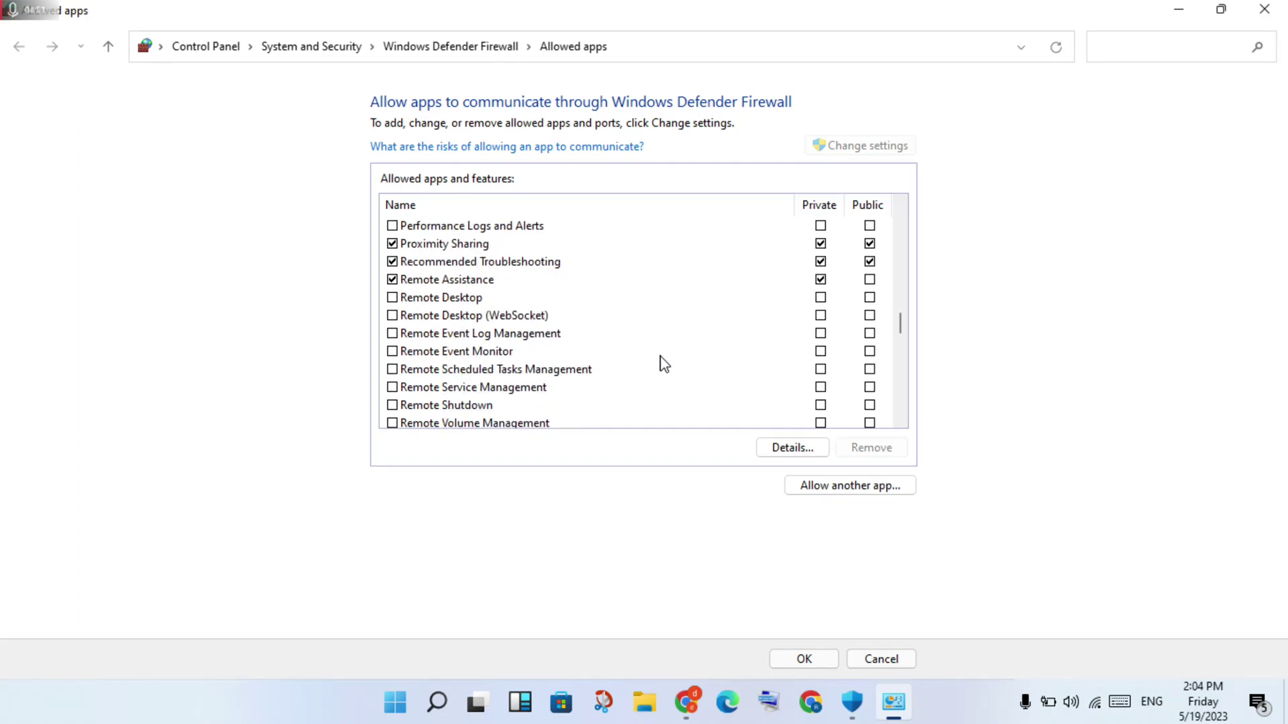
{"action": "scroll", "coordinate": [664, 364], "scroll_direction": "down", "scroll_amount": 1}
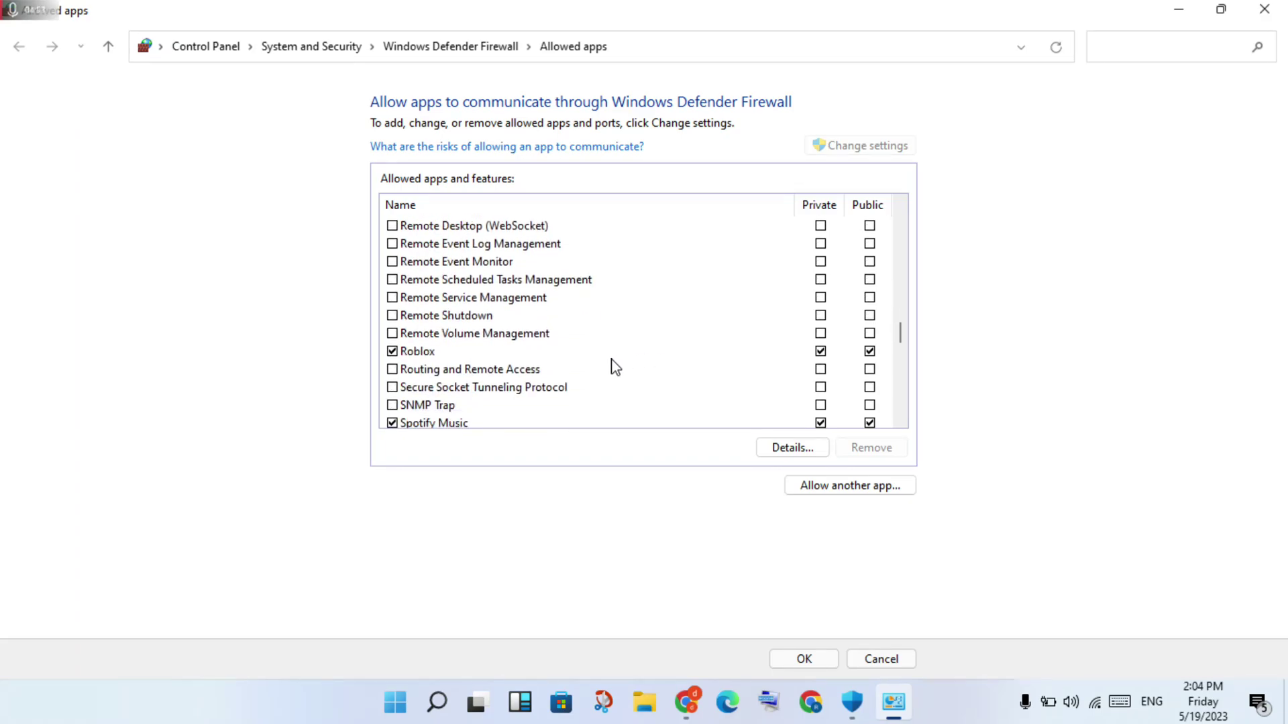
{"action": "left_click", "coordinate": [589, 357]}
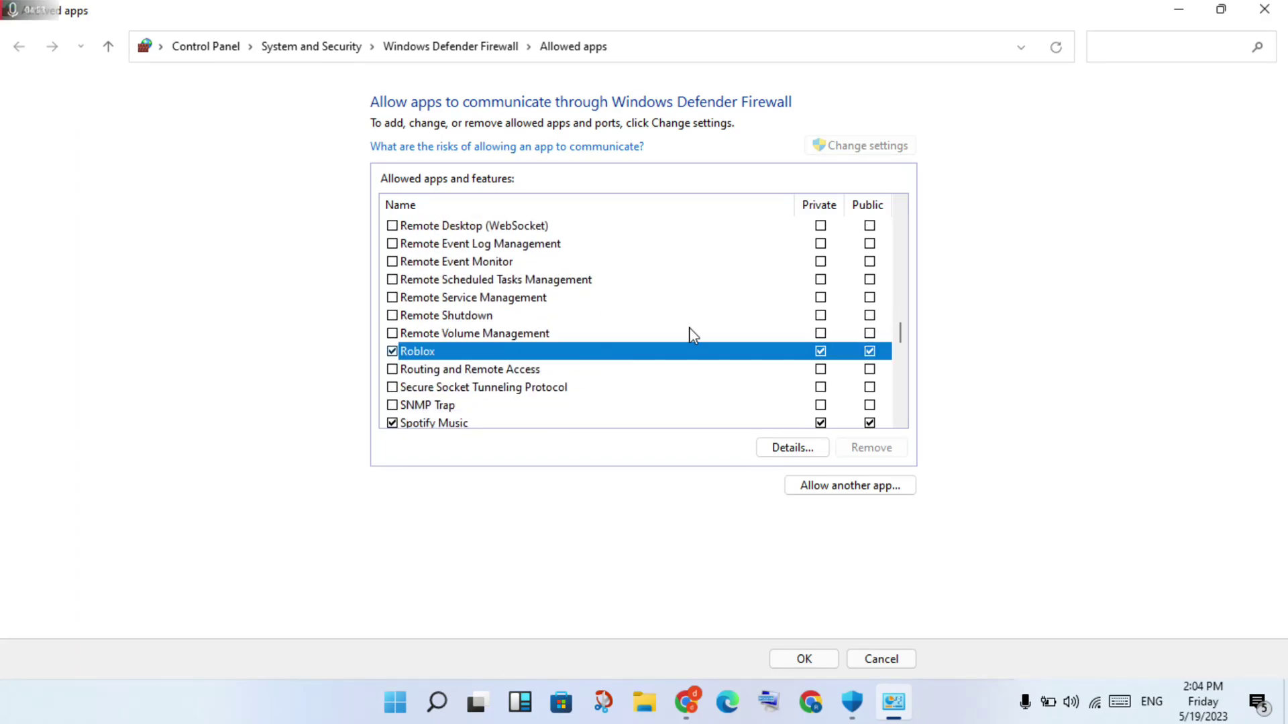
{"action": "left_click", "coordinate": [870, 351]}
{"action": "left_click", "coordinate": [815, 667]}
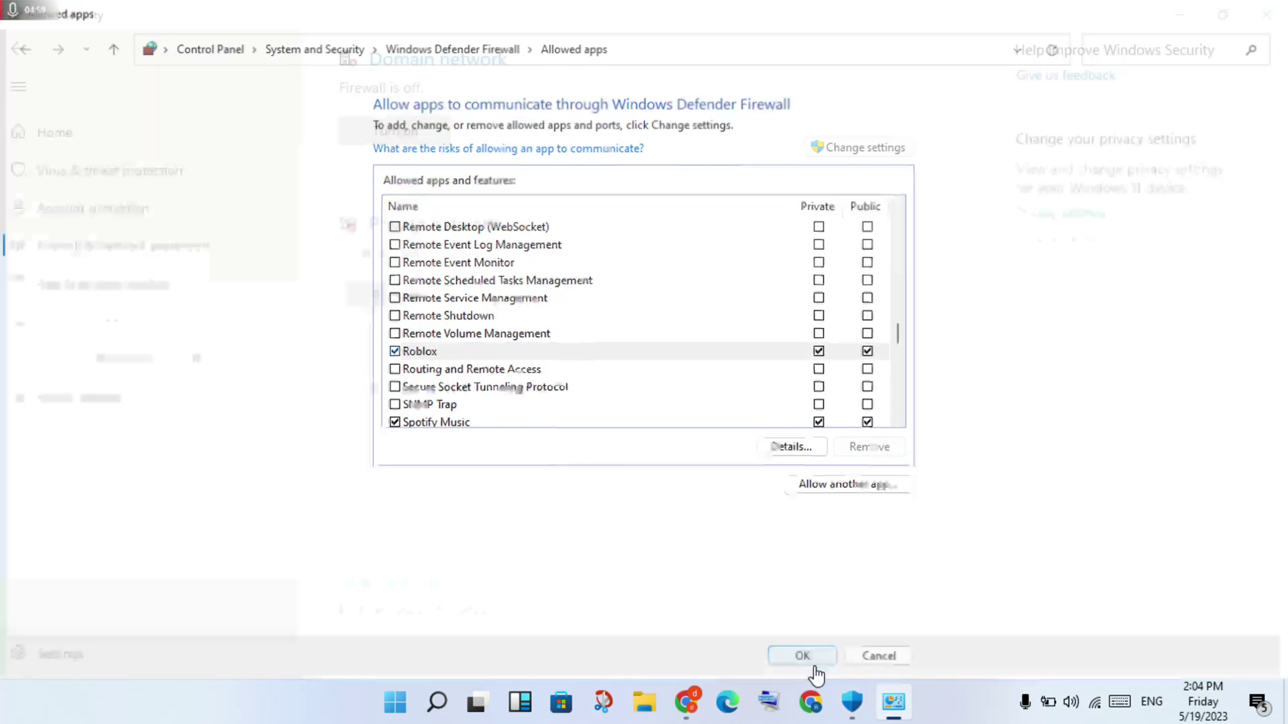
Close the Windows Security window
{"action": "left_click", "coordinate": [1255, 11]}
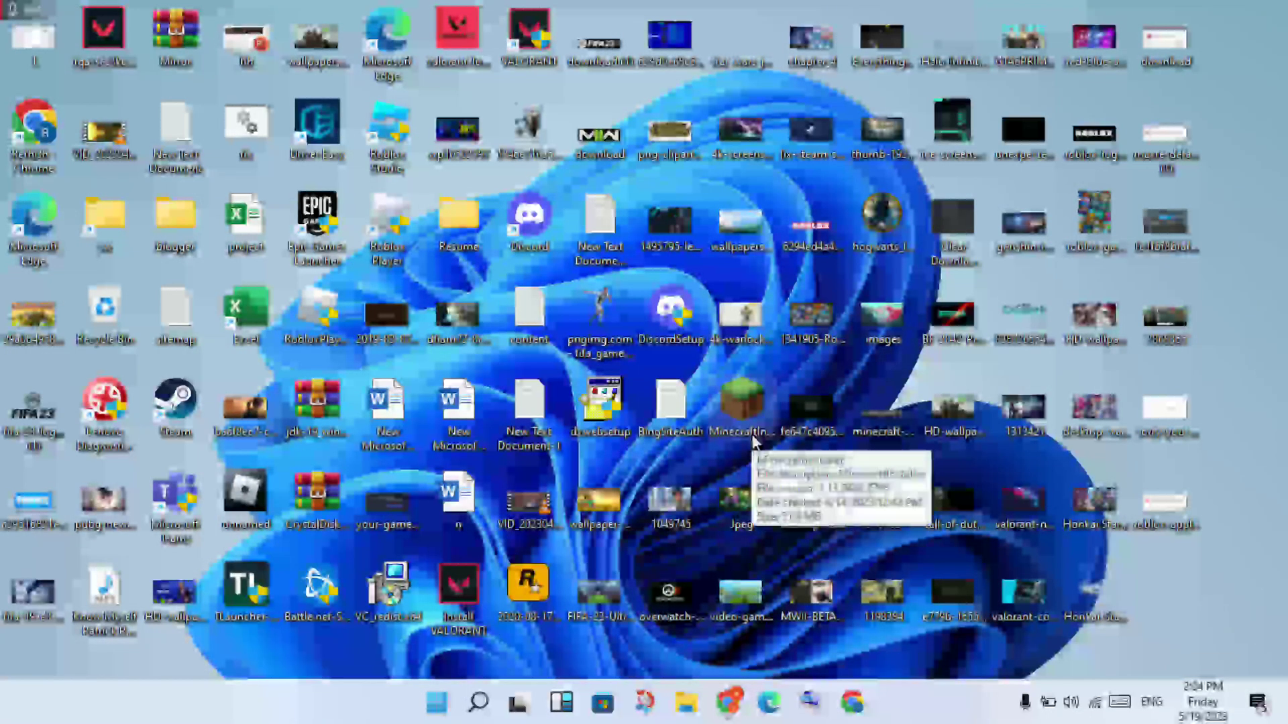